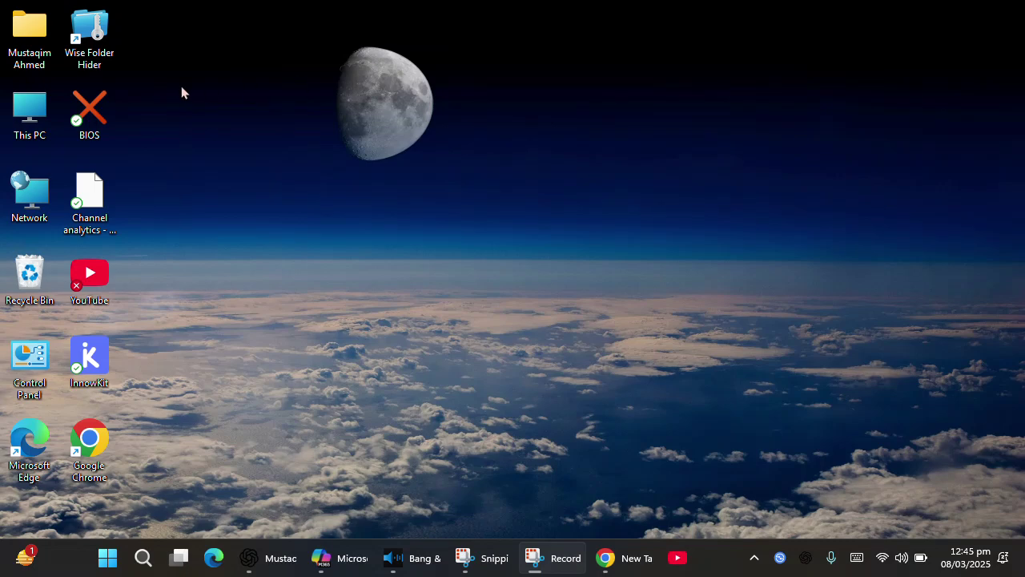
# - Launch Settings from the Start menu and go to the Windows Update page
pyautogui.click(110, 558)
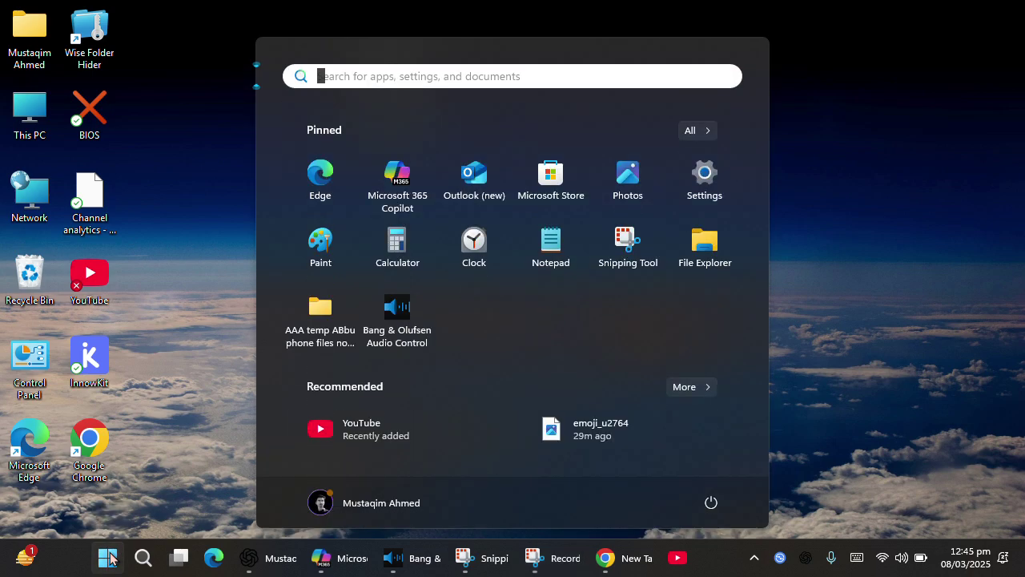
pyautogui.click(686, 192)
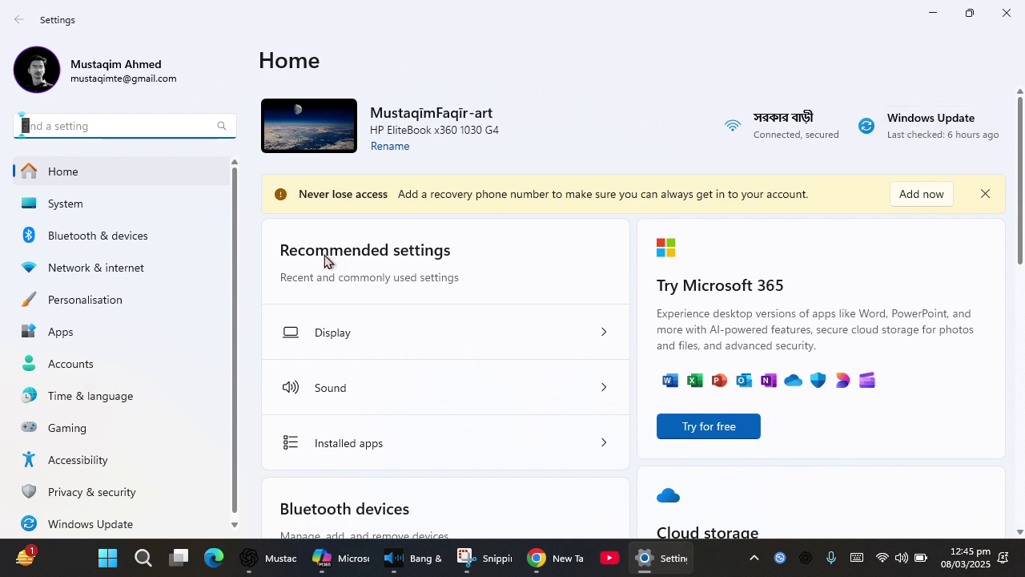
pyautogui.scroll(-4, 324, 264)
pyautogui.scroll(-5, 321, 279)
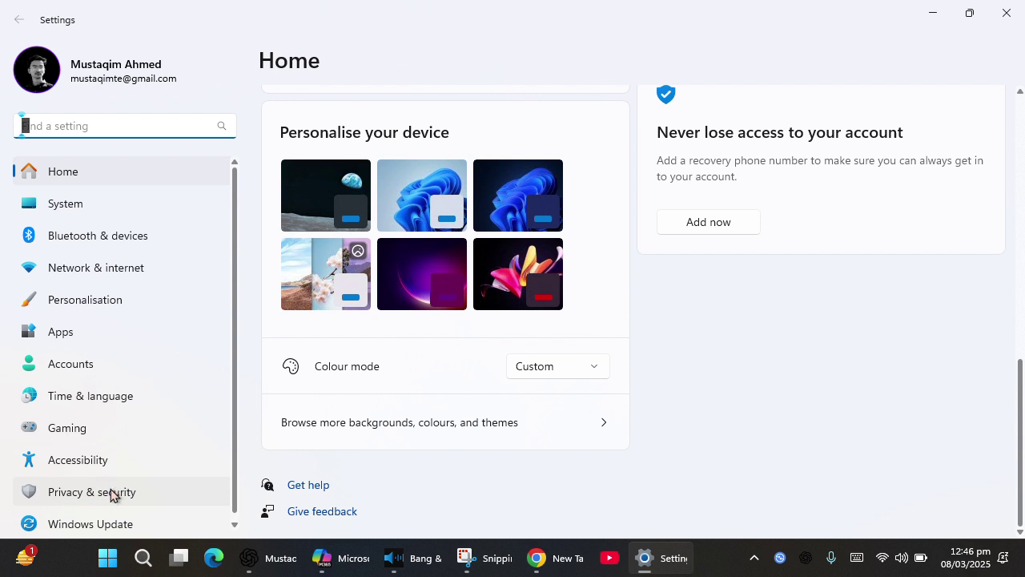
pyautogui.click(100, 528)
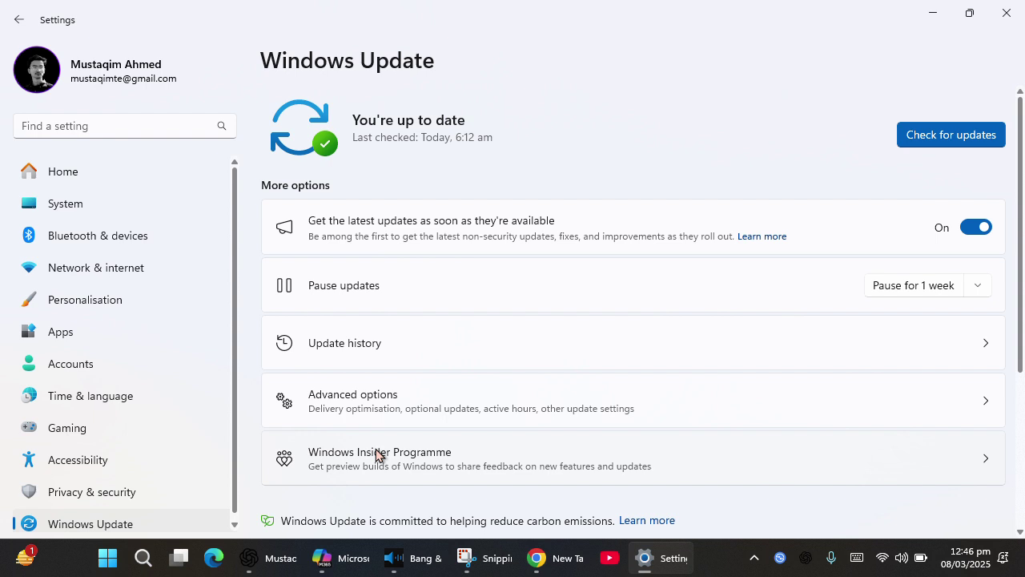
# - Open the Windows Insider Programme page from Windows Update
pyautogui.click(377, 451)
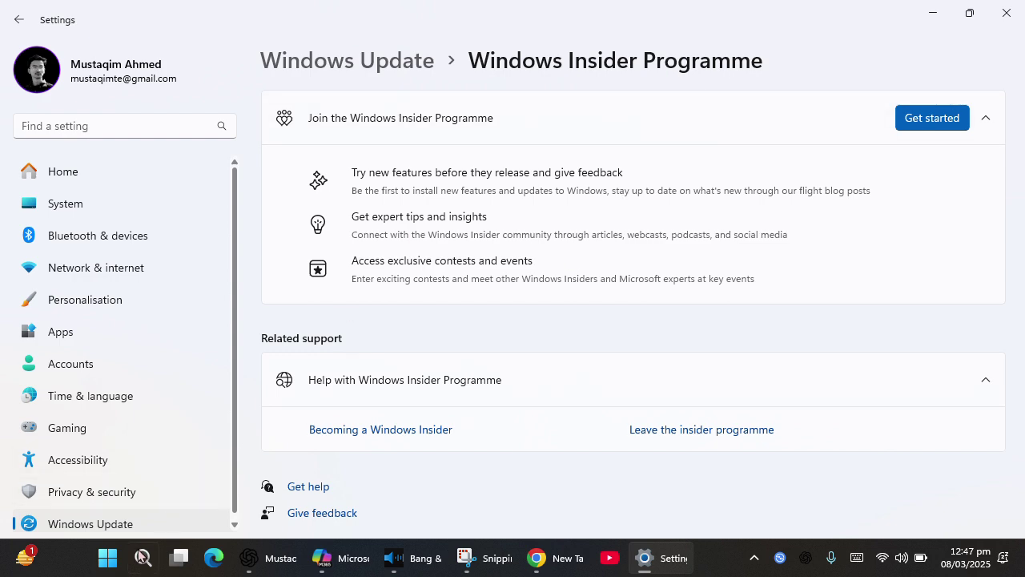
# - Open a new File Explorer window on Downloads and browse its 123 items
pyautogui.click(108, 558)
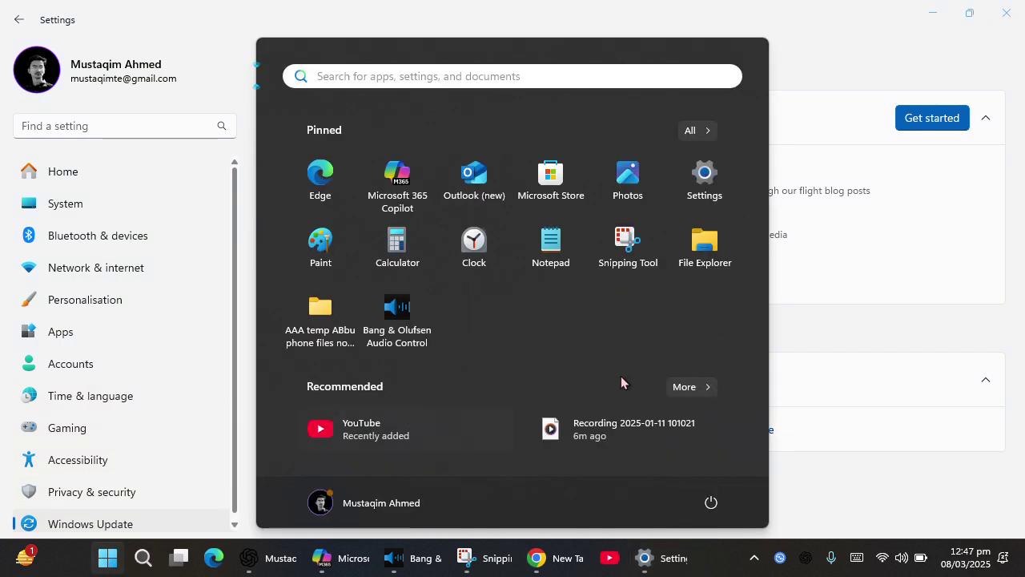
pyautogui.press('Escape')
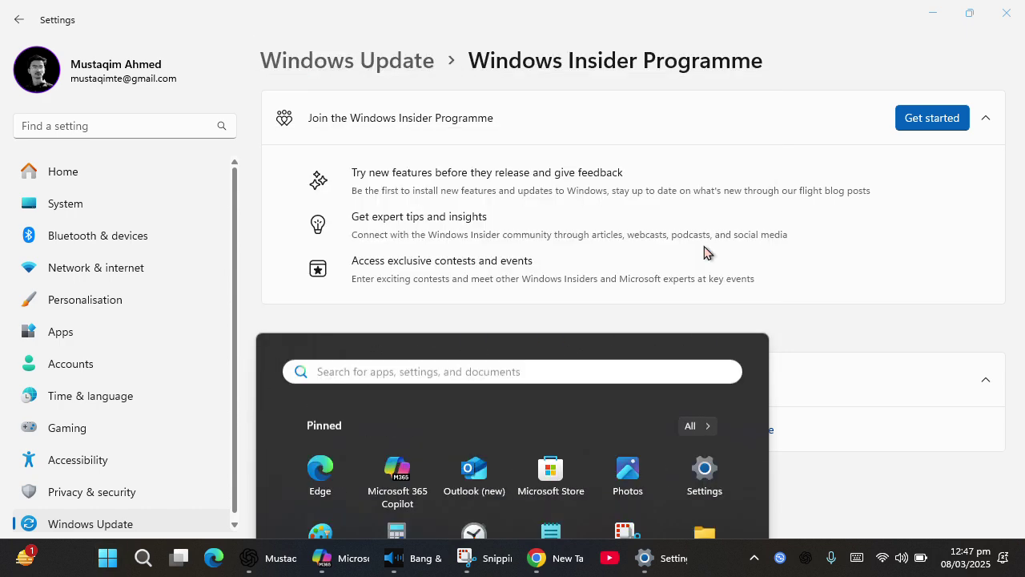
pyautogui.press('super+e')
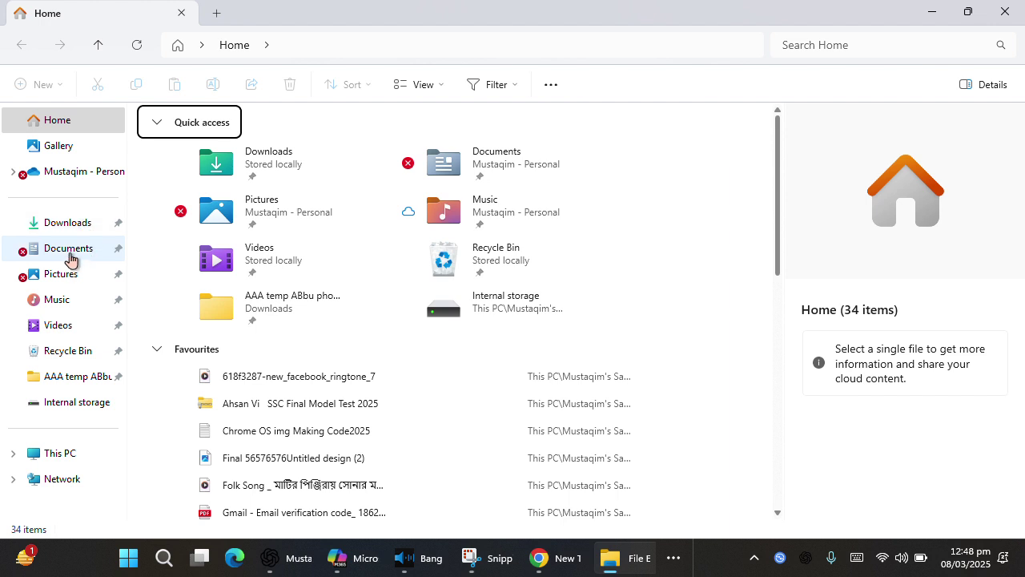
pyautogui.click(86, 228)
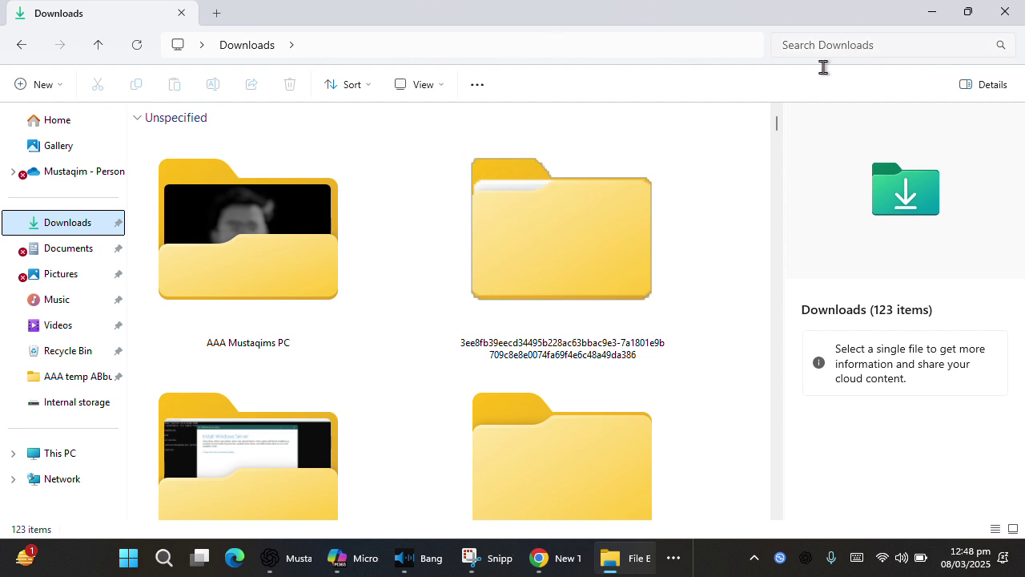
pyautogui.scroll(-3, 543, 380)
pyautogui.scroll(-3, 541, 379)
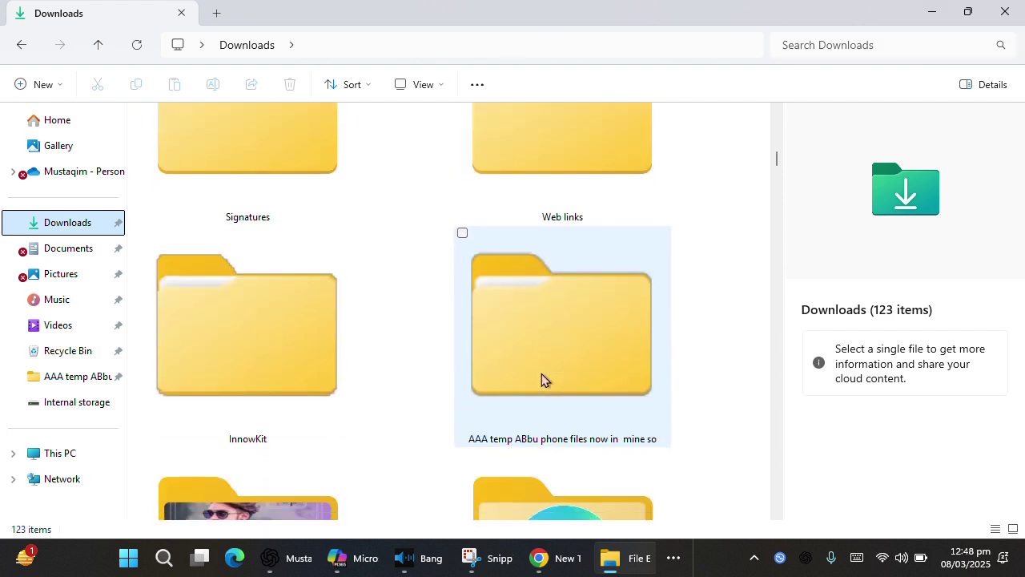
pyautogui.scroll(-5, 541, 380)
pyautogui.scroll(-3, 541, 379)
pyautogui.scroll(-3, 542, 380)
pyautogui.scroll(-3, 541, 380)
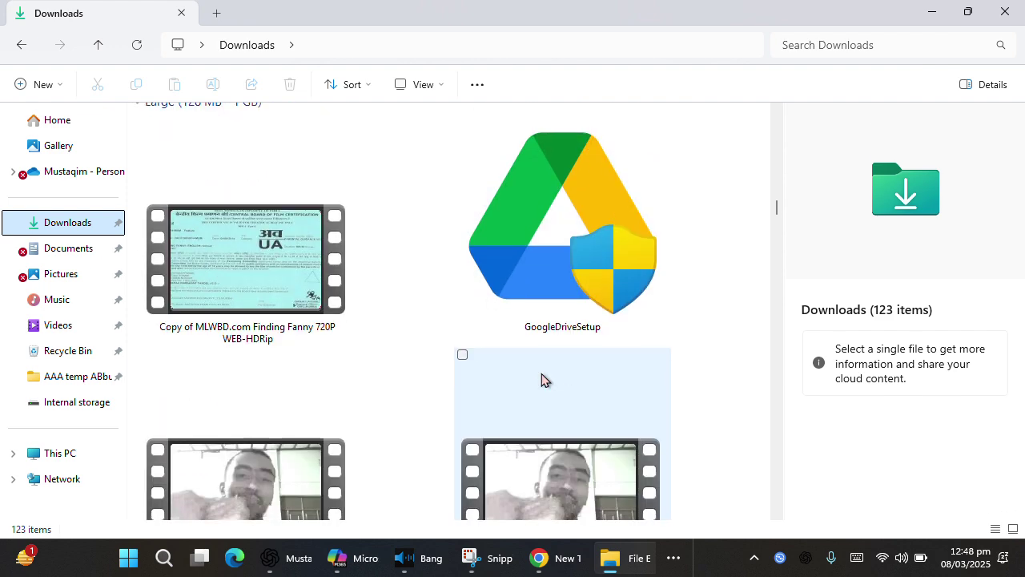
pyautogui.scroll(-3, 541, 379)
pyautogui.scroll(-3, 541, 380)
pyautogui.scroll(-3, 542, 380)
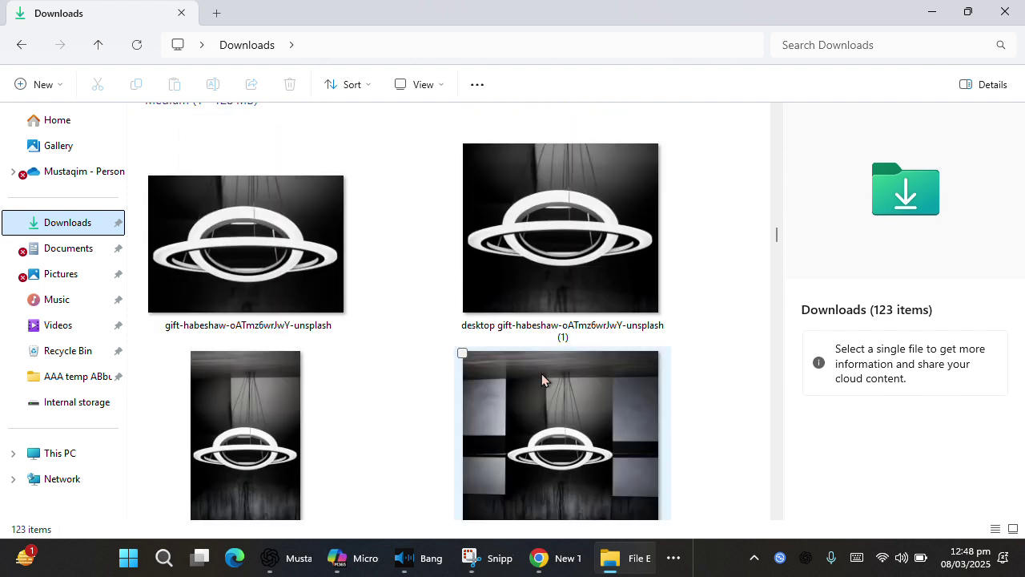
pyautogui.scroll(5, 541, 380)
pyautogui.scroll(1, 541, 380)
pyautogui.scroll(2, 541, 380)
pyautogui.scroll(1, 541, 380)
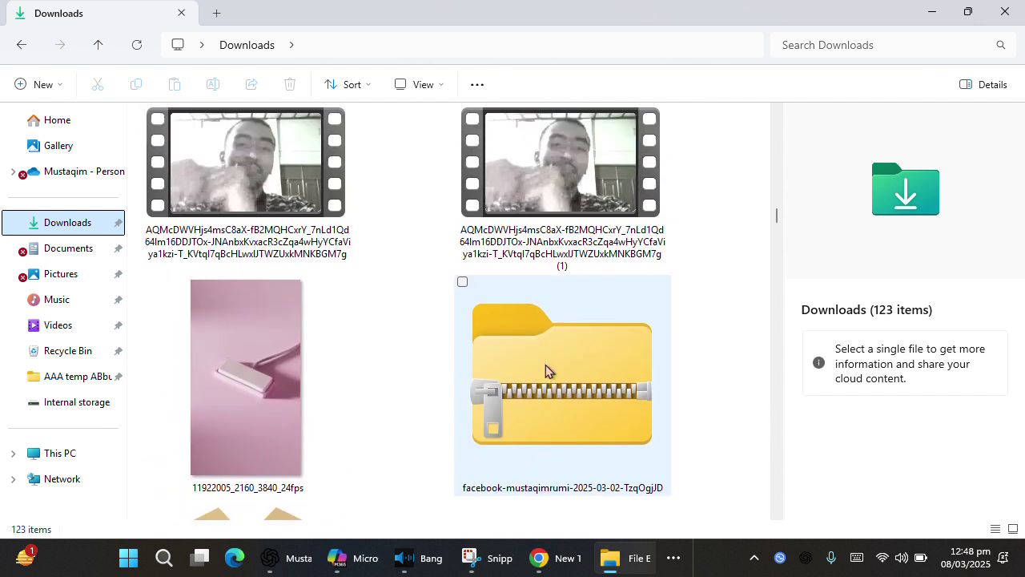
pyautogui.click(852, 45)
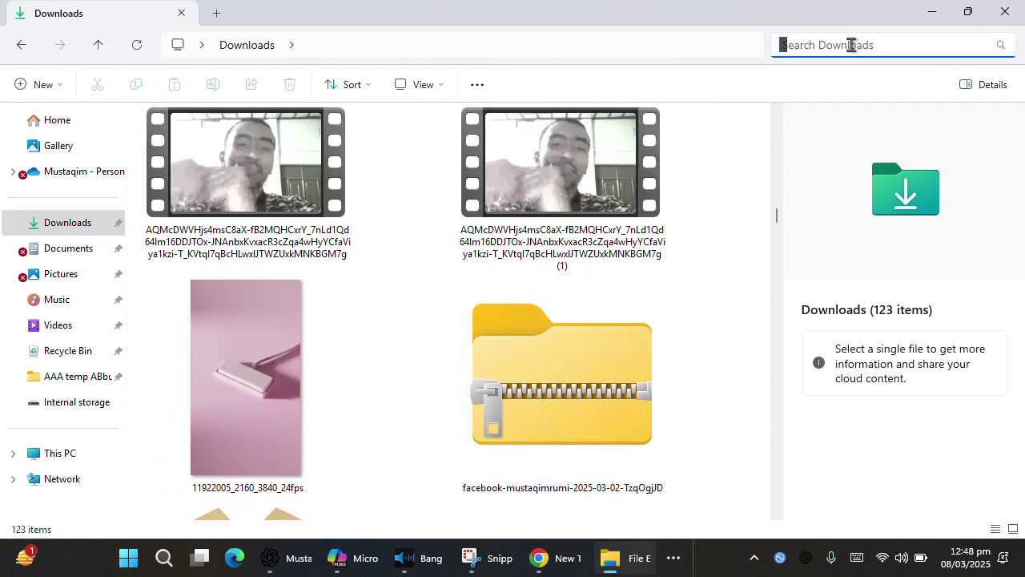
pyautogui.write('wi')
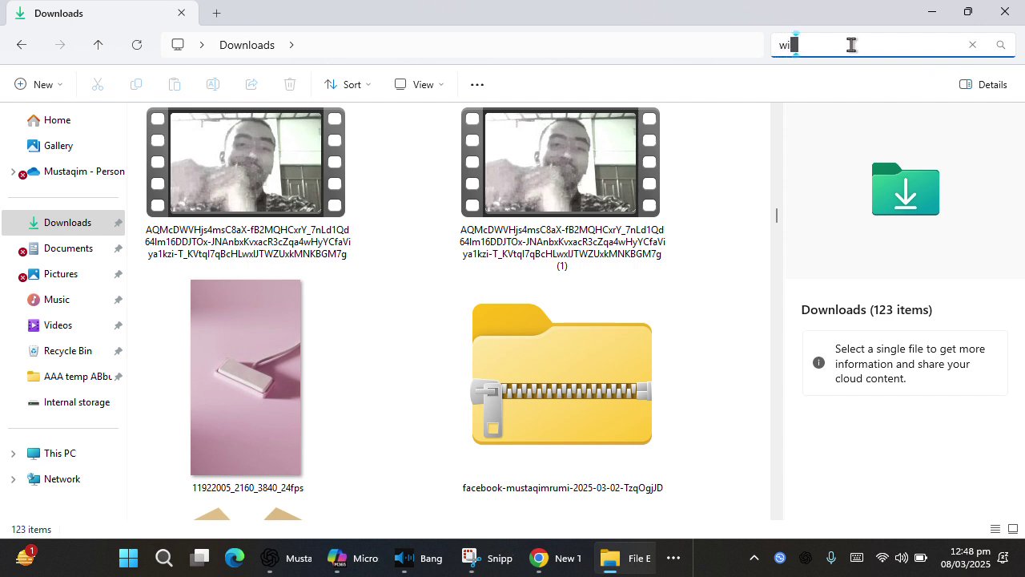
pyautogui.write('ndows11')
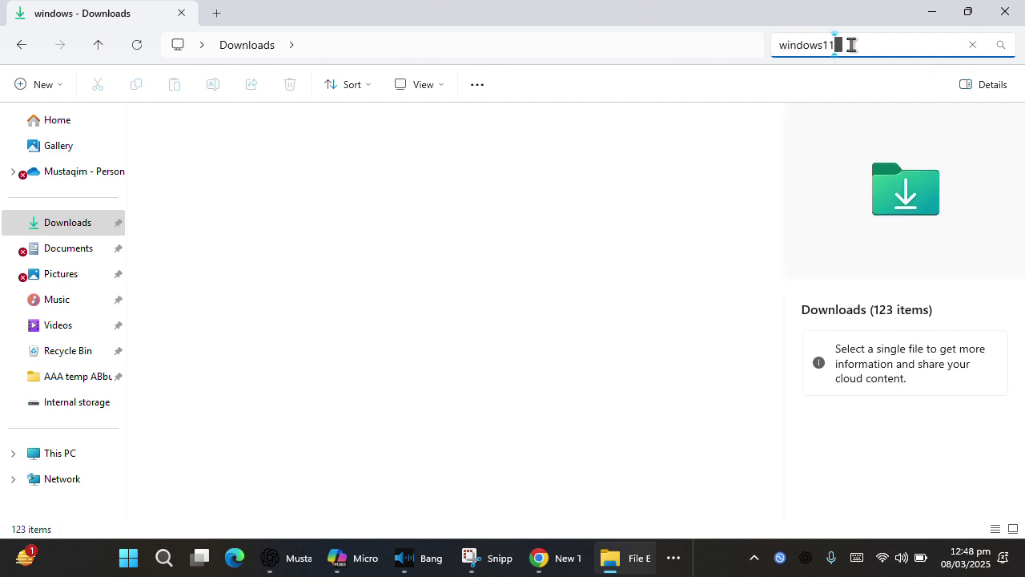
pyautogui.write('.iso')
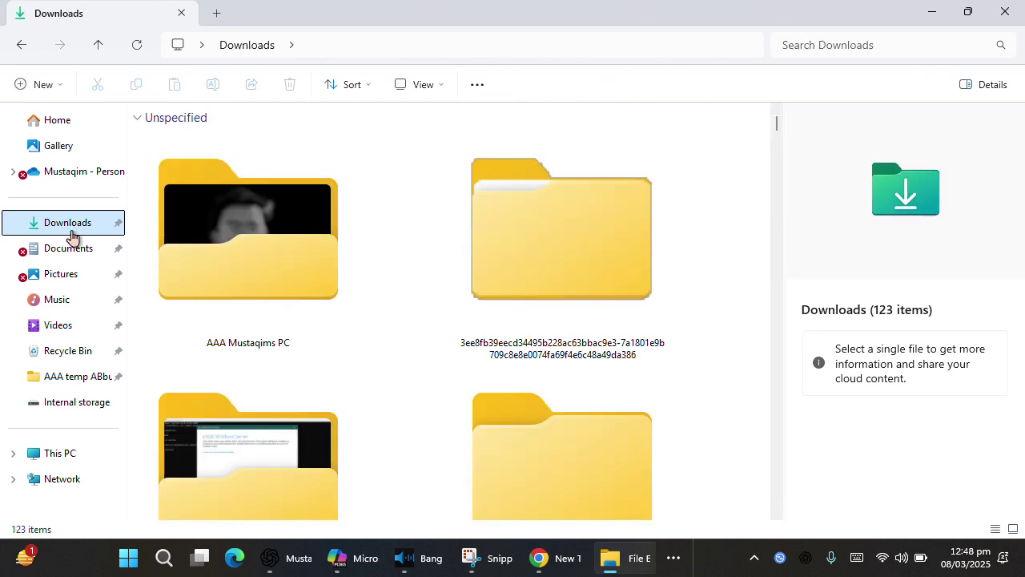
# - Find and select the Win11_24H2_EnglishInternational_x64 disc image in Downloads
pyautogui.scroll(-5, 458, 187)
pyautogui.scroll(-5, 458, 186)
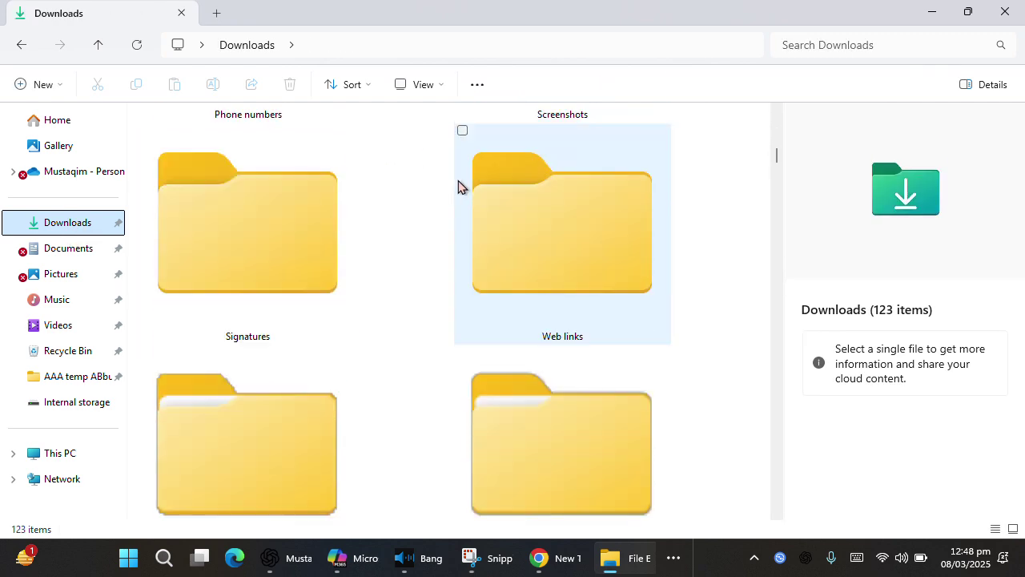
pyautogui.scroll(-5, 459, 187)
pyautogui.scroll(-3, 458, 187)
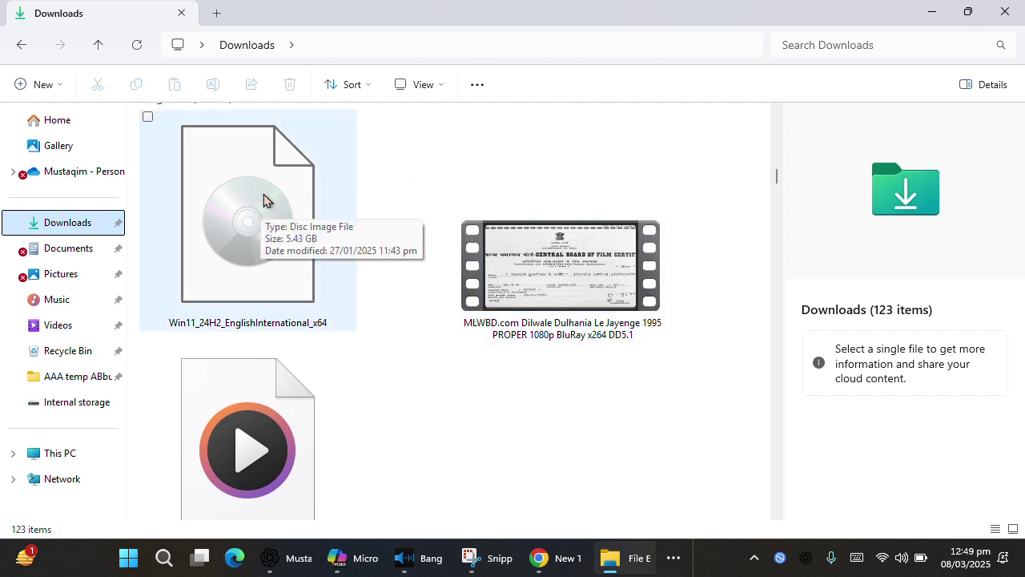
pyautogui.moveTo(247, 213)
pyautogui.click(239, 210)
# - Mount the Win11_24H2 disc image as drive D: and launch setup.exe
pyautogui.hotkey('ctrl', 'shift', '6')
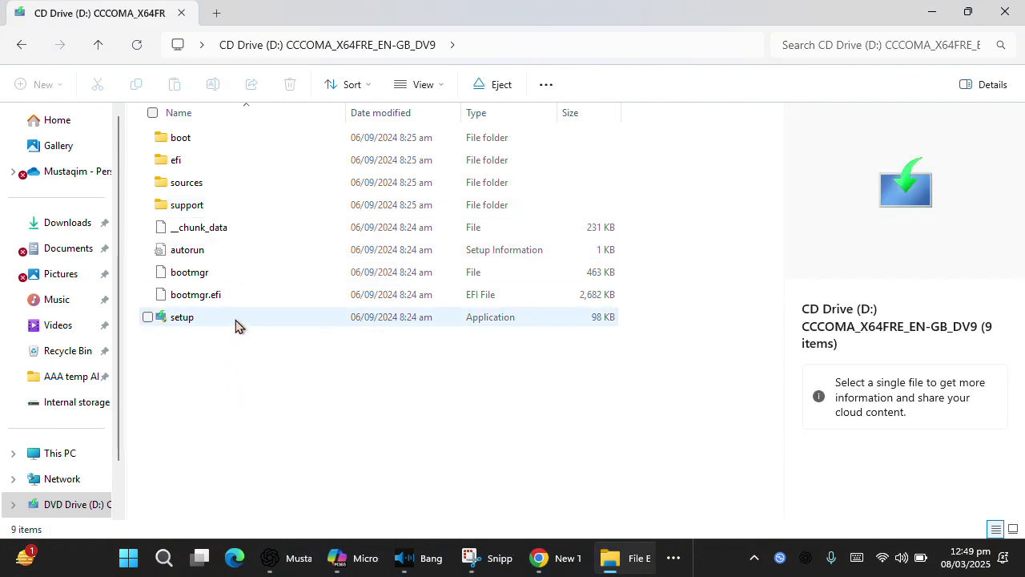
pyautogui.doubleClick(237, 321)
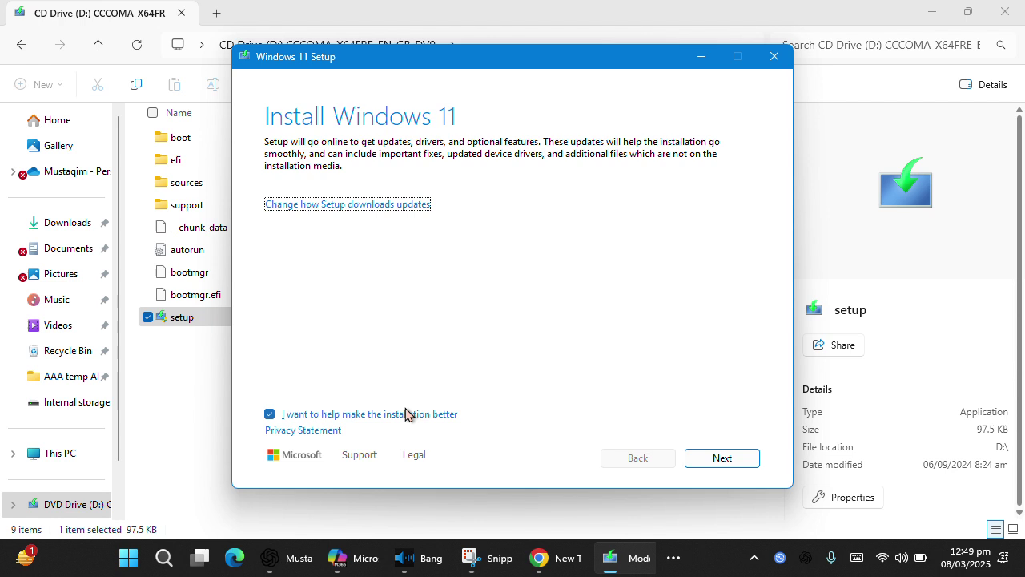
# - Opt out of installation-improvement data, set updates to 'Not right now', and continue
pyautogui.click(269, 415)
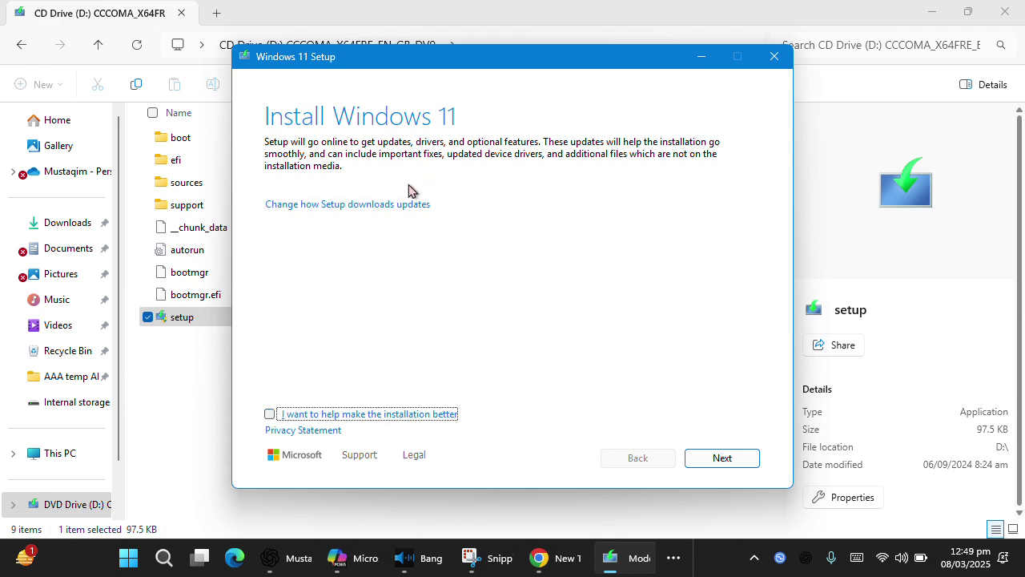
pyautogui.click(384, 205)
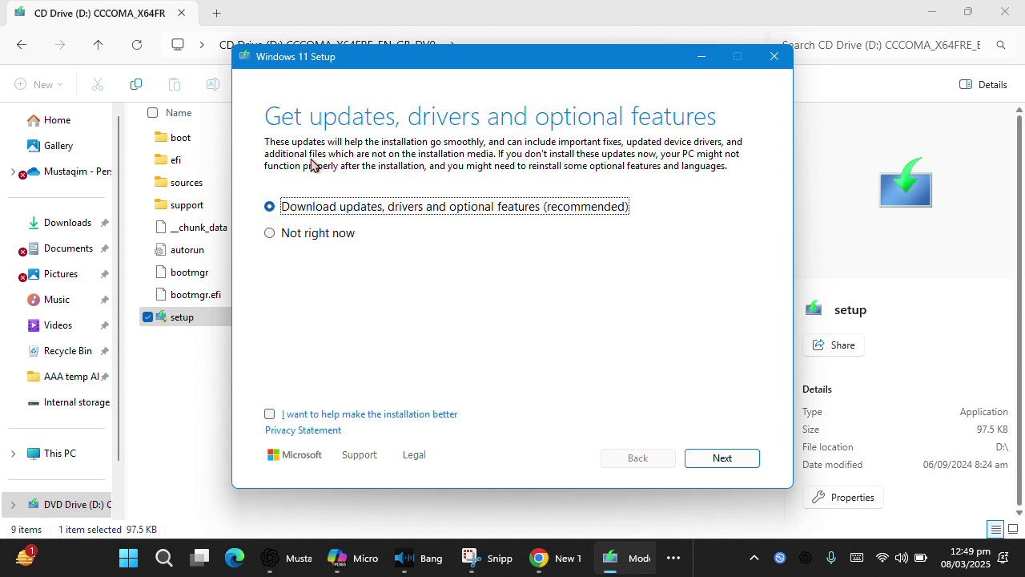
pyautogui.click(271, 233)
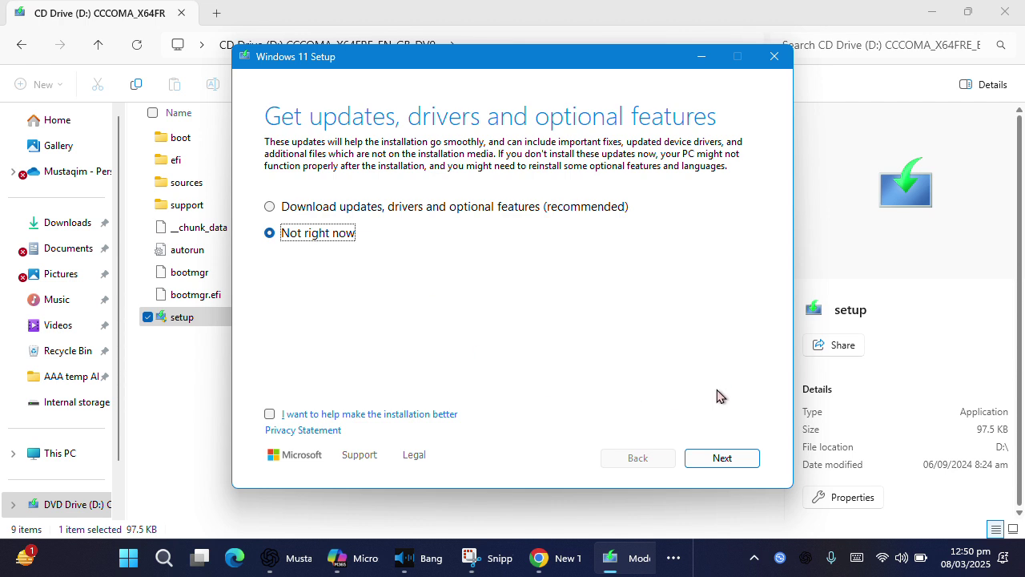
pyautogui.click(724, 461)
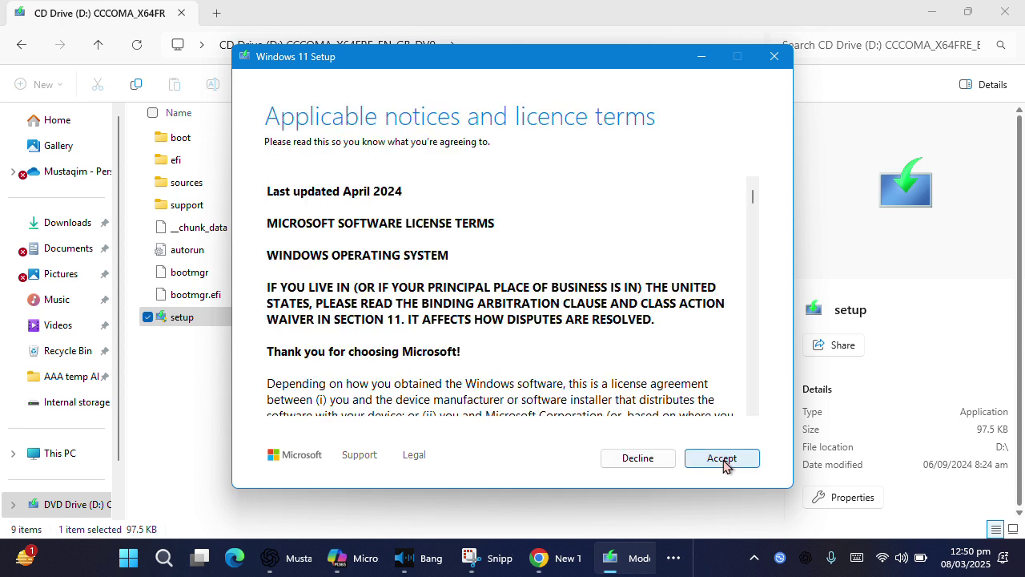
# - Read the applicable notices and licence terms to the end and accept them
pyautogui.scroll(-5, 637, 291)
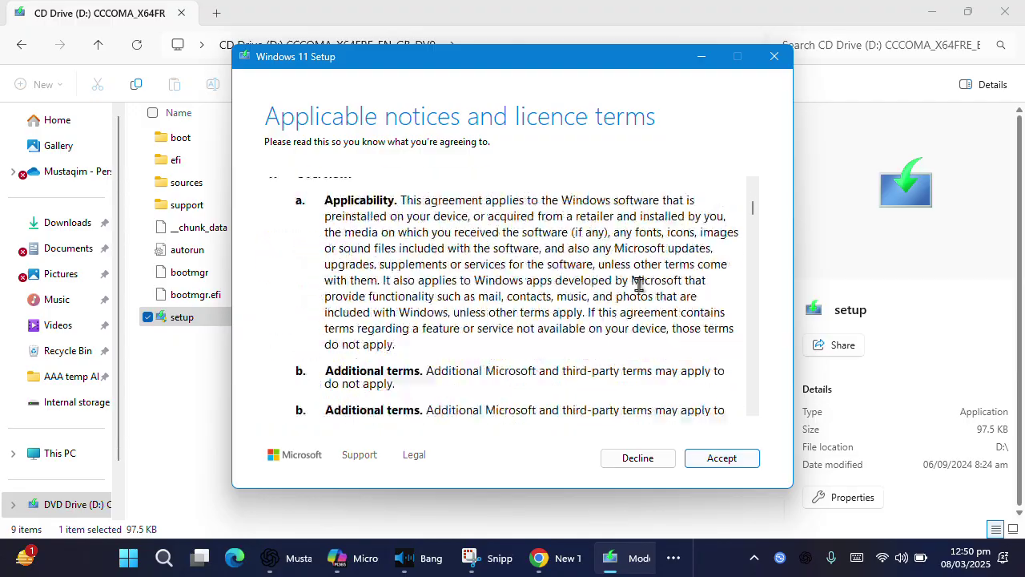
pyautogui.scroll(-5, 637, 284)
pyautogui.scroll(-5, 639, 284)
pyautogui.scroll(-5, 710, 469)
pyautogui.scroll(-5, 713, 465)
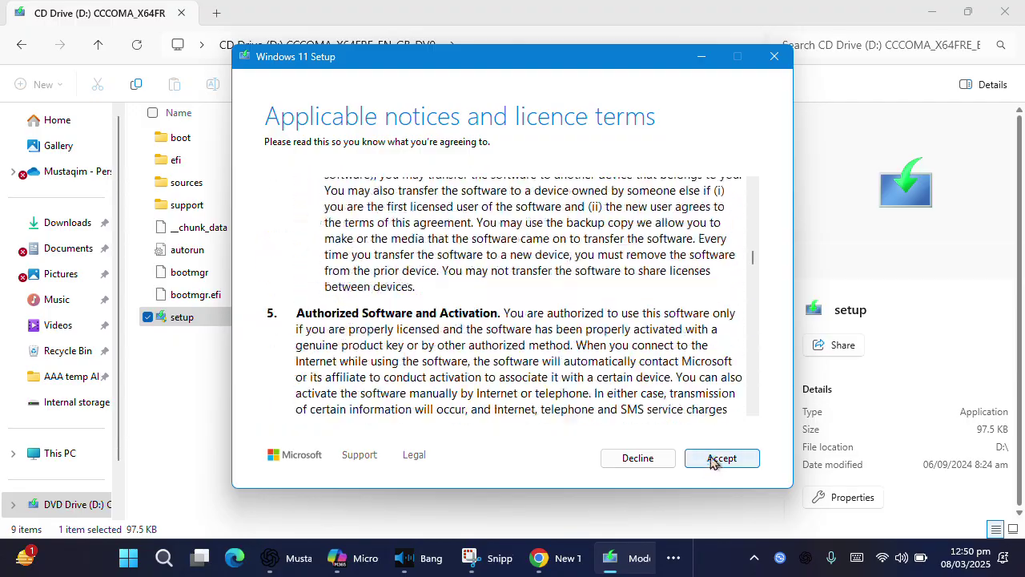
pyautogui.scroll(-5, 712, 463)
pyautogui.scroll(-5, 713, 462)
pyautogui.scroll(-3, 665, 313)
pyautogui.scroll(-3, 602, 318)
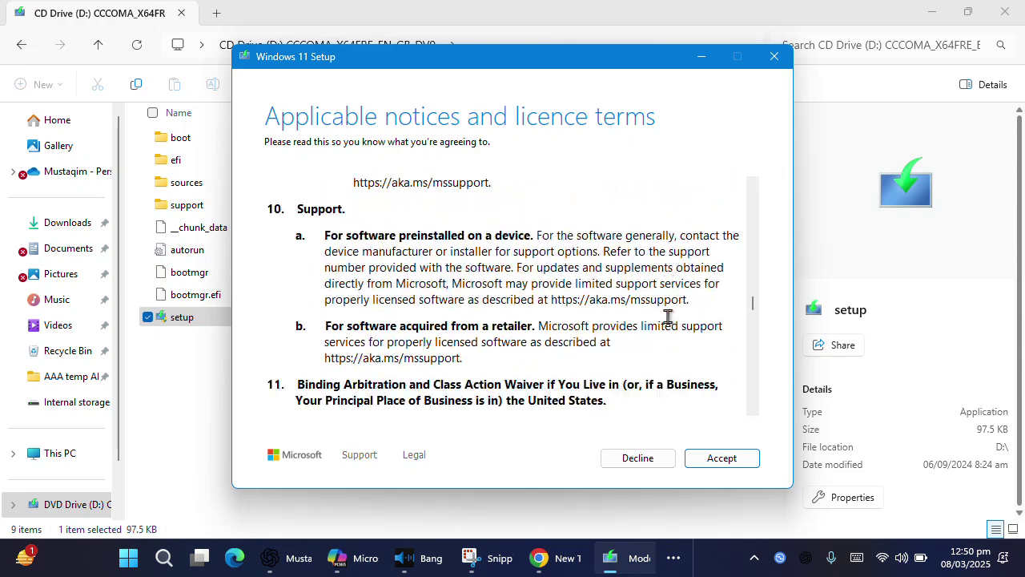
pyautogui.scroll(-3, 657, 320)
pyautogui.scroll(-3, 669, 316)
pyautogui.scroll(-3, 668, 315)
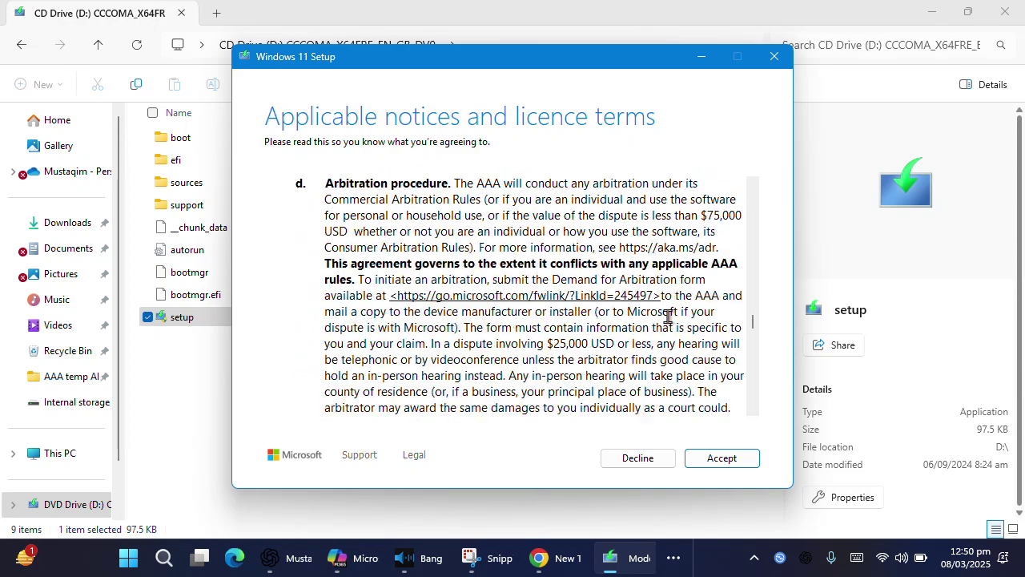
pyautogui.click(725, 458)
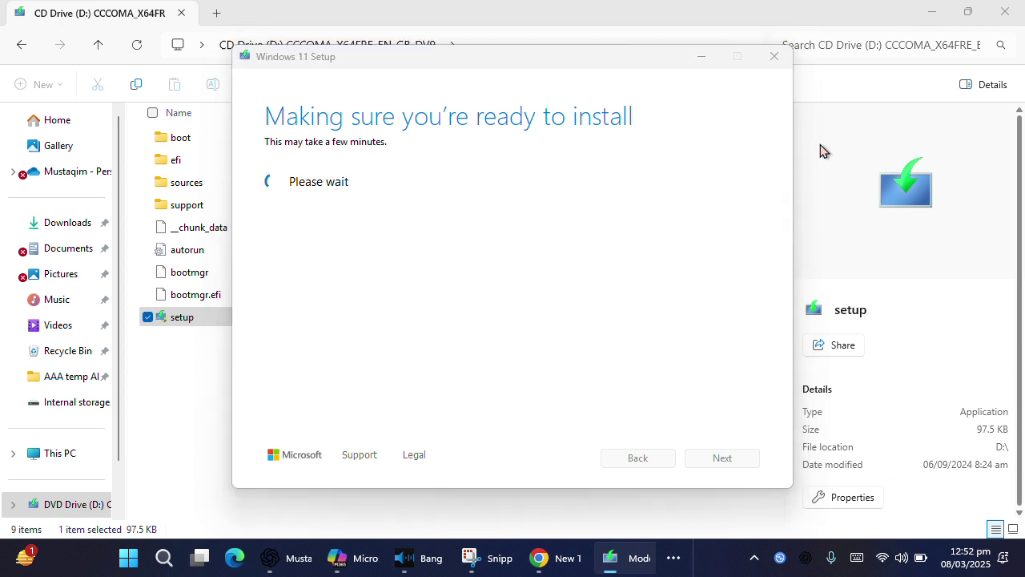
# - Bring the Windows 11 Setup window back to the front via Task View
pyautogui.click(761, 151)
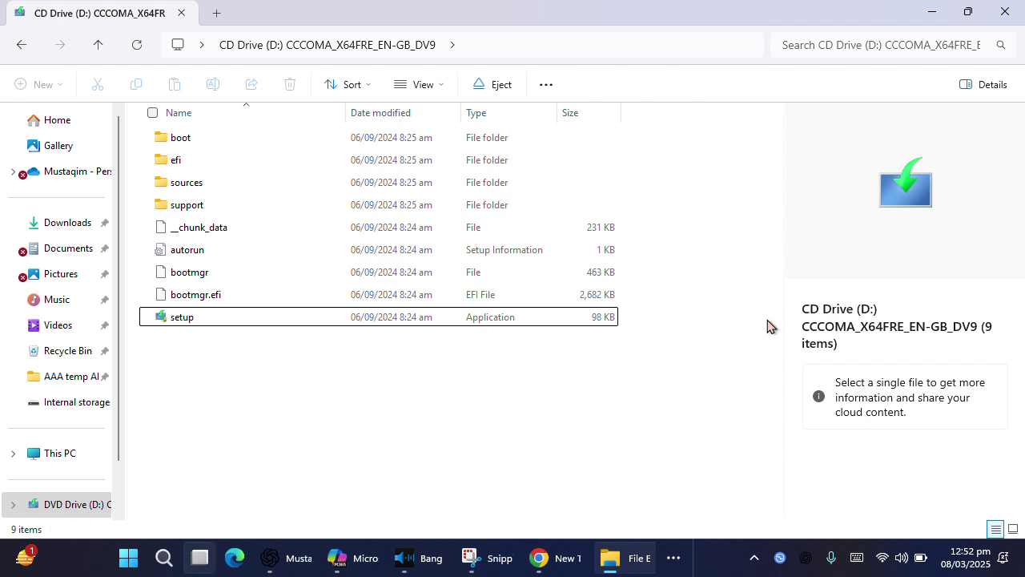
pyautogui.press('super+Tab')
pyautogui.press('Escape')
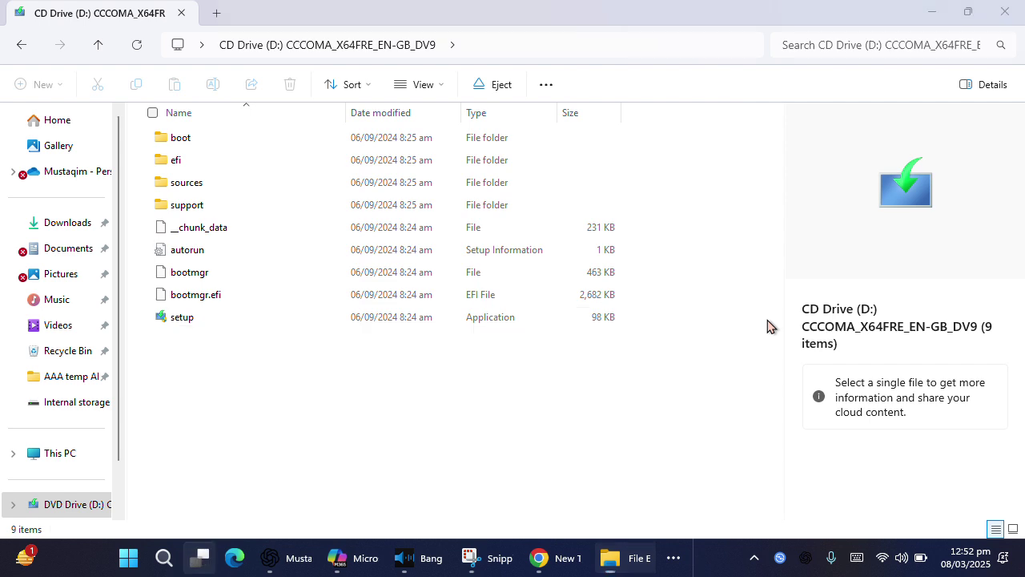
pyautogui.press('super+Tab')
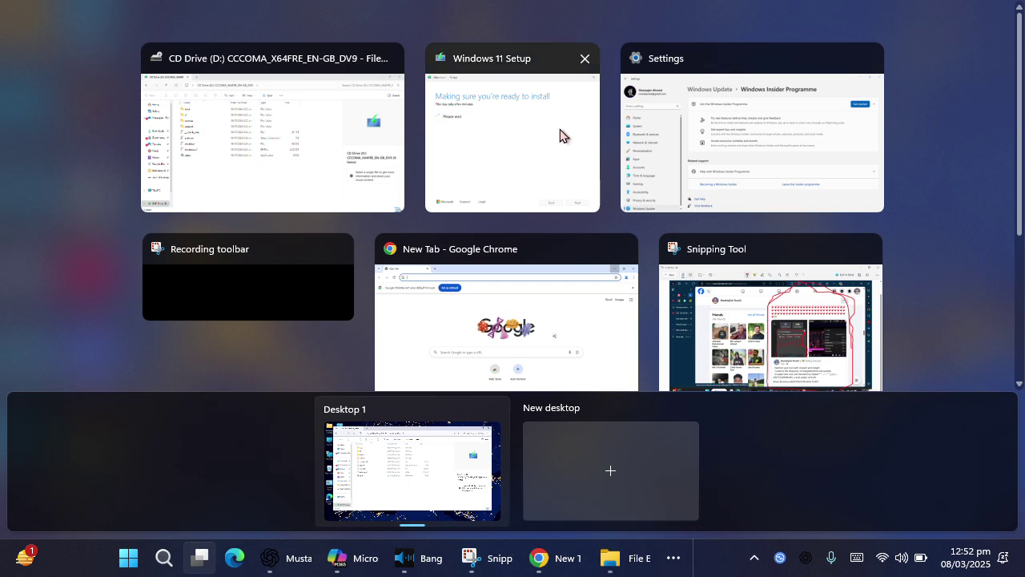
pyautogui.click(517, 109)
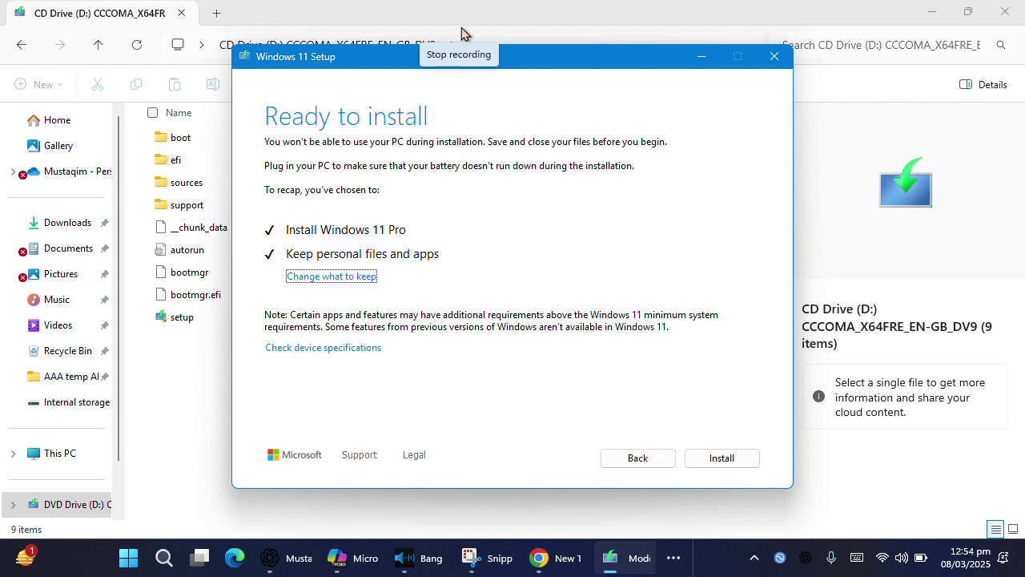
# - Change what to keep to 'Keep personal files only' and continue
pyautogui.click(321, 277)
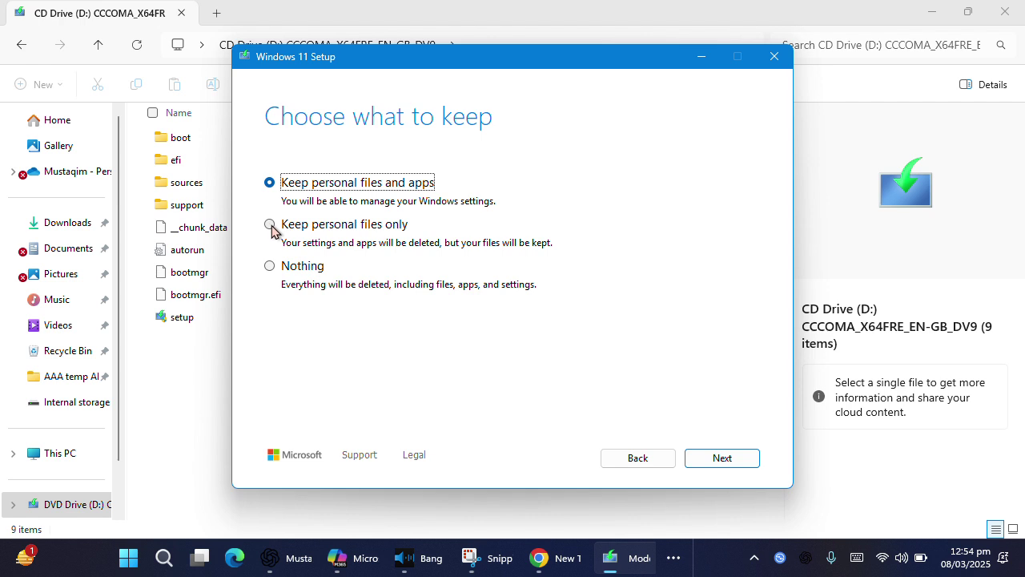
pyautogui.click(271, 228)
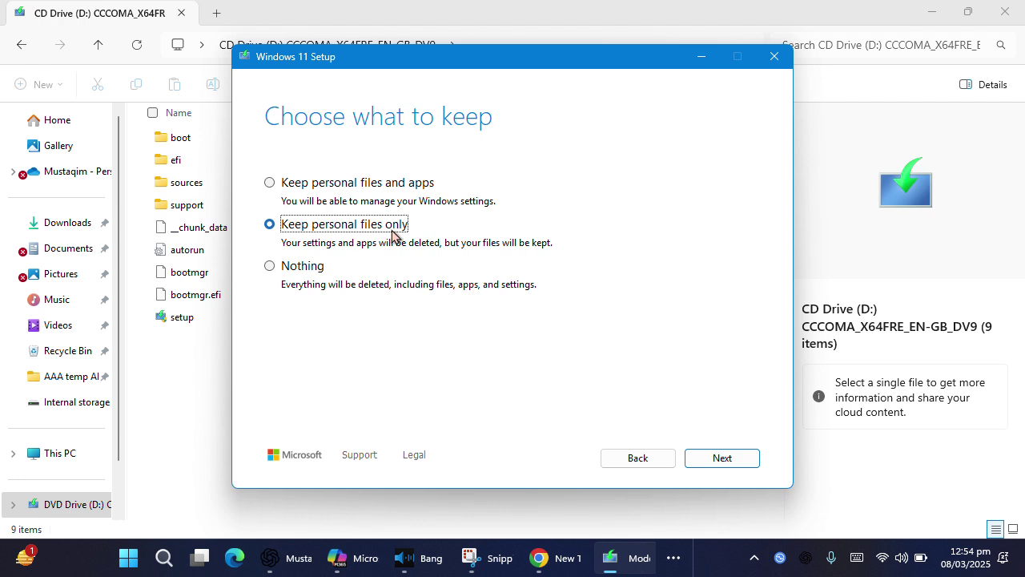
pyautogui.click(708, 460)
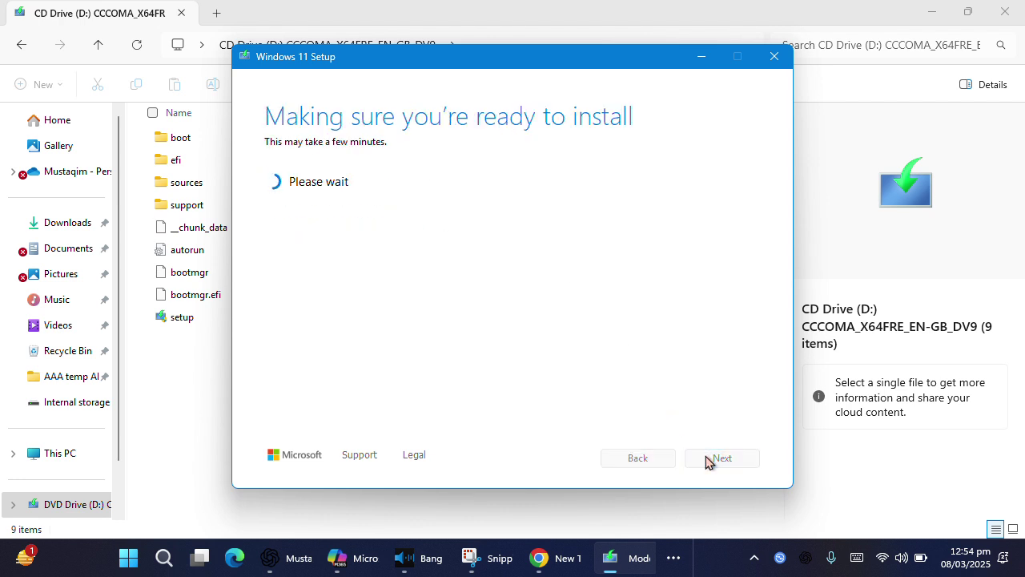